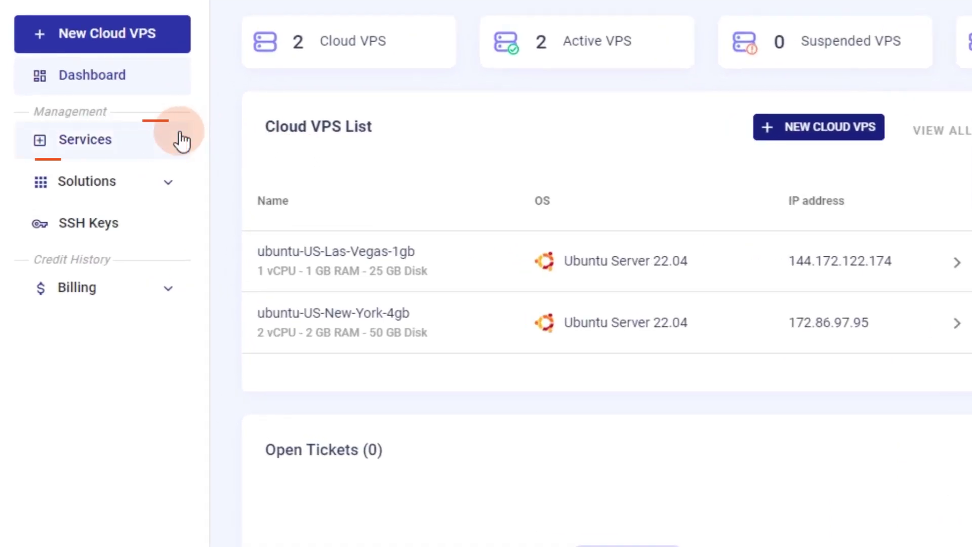
Step: Open the ubuntu-US-New-York-4gb server from the Cloud VPS list under Services
click(122, 143)
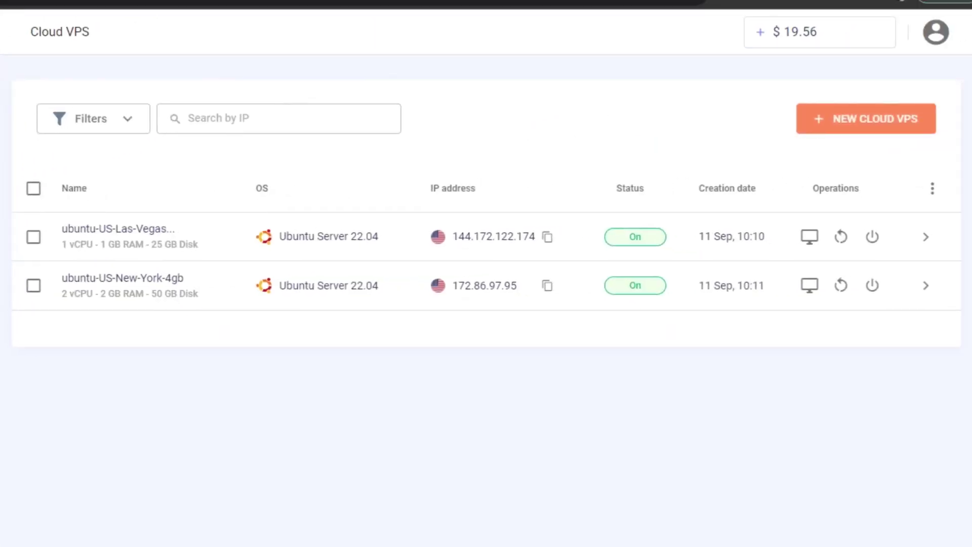
click(105, 305)
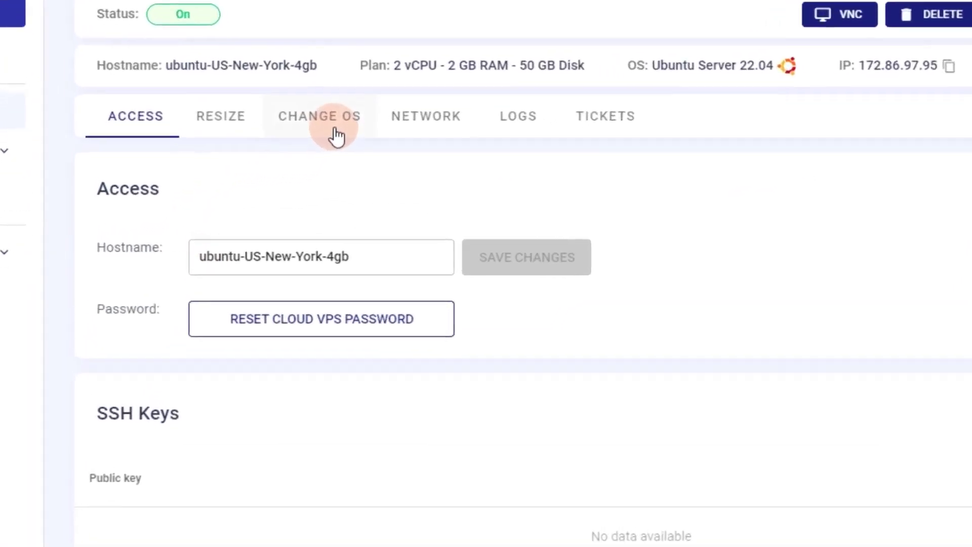
Step: Reinstall Ubuntu Server 22.04, accepting data loss, and dismiss the new password notice
click(341, 156)
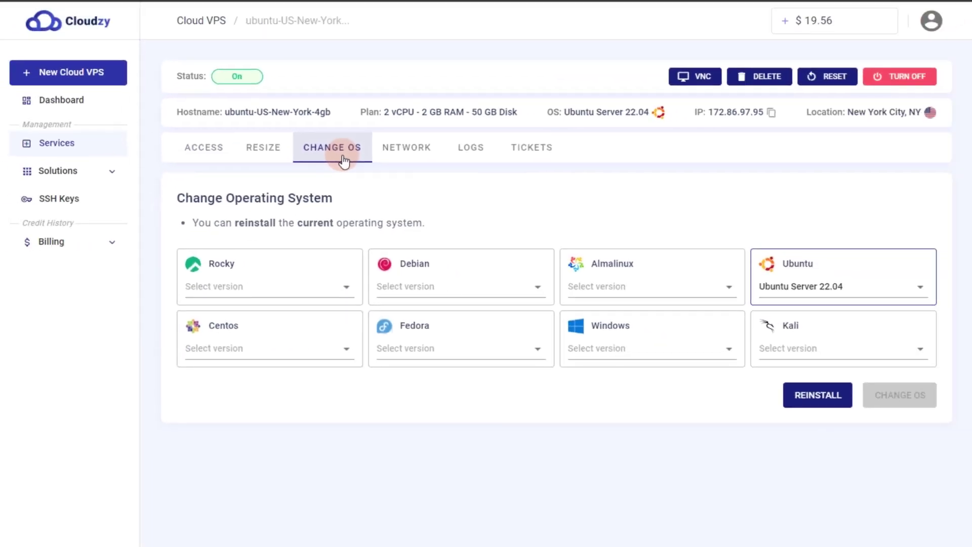
click(812, 411)
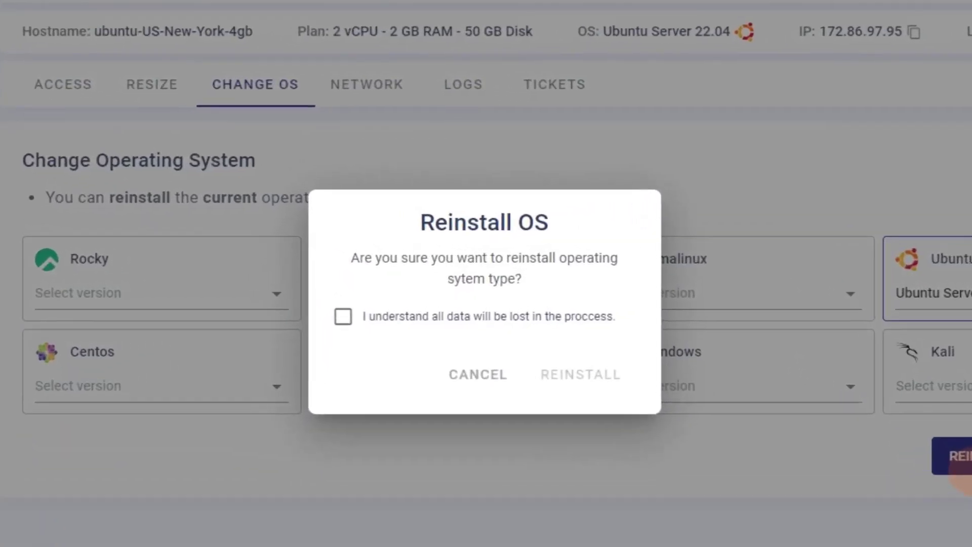
click(580, 363)
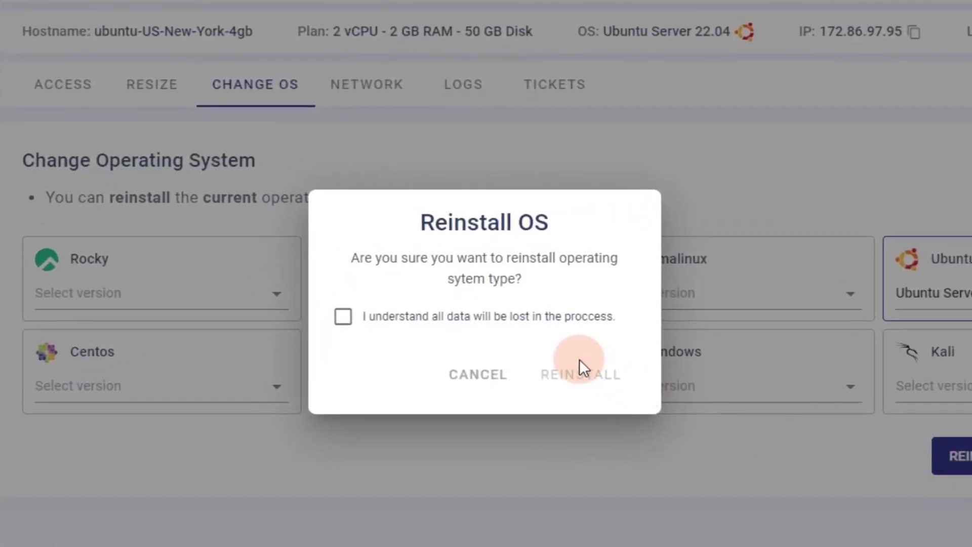
click(542, 322)
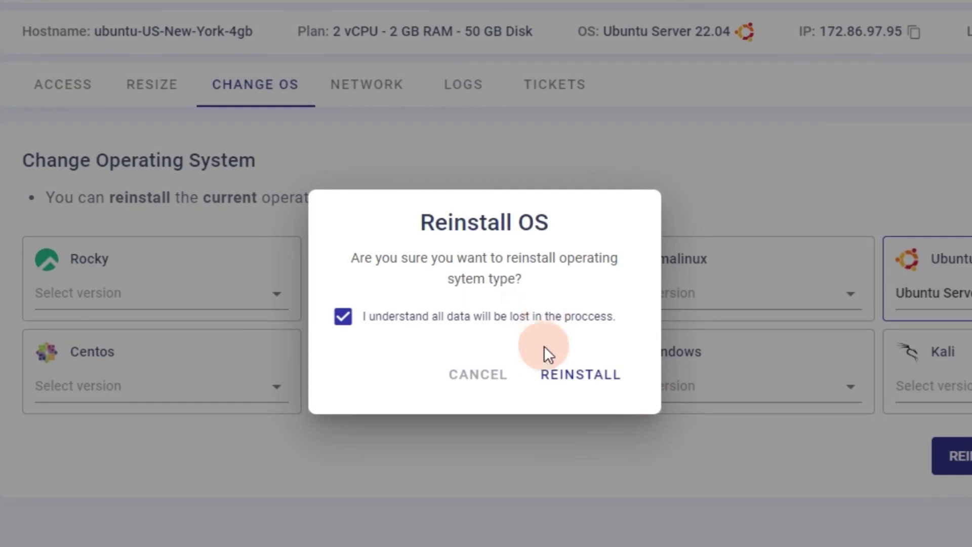
click(549, 376)
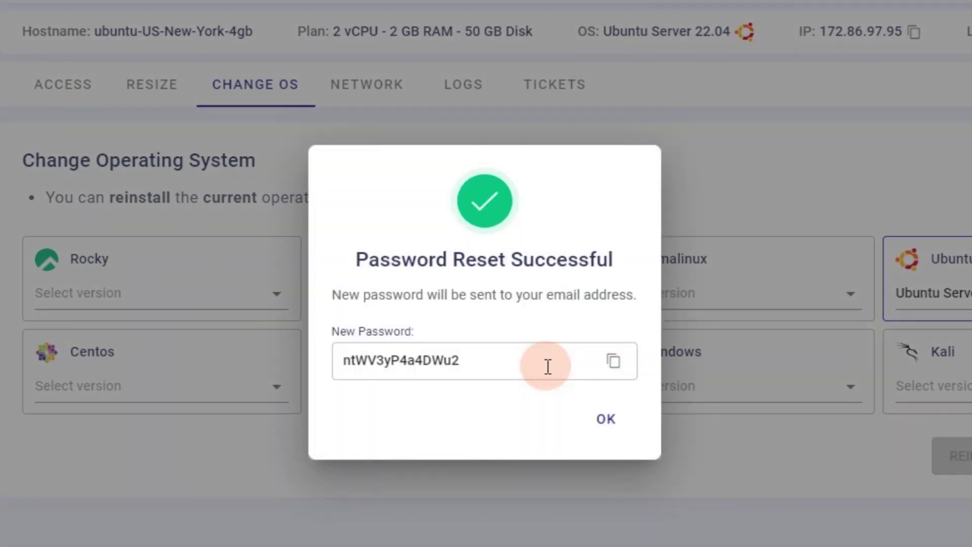
click(598, 424)
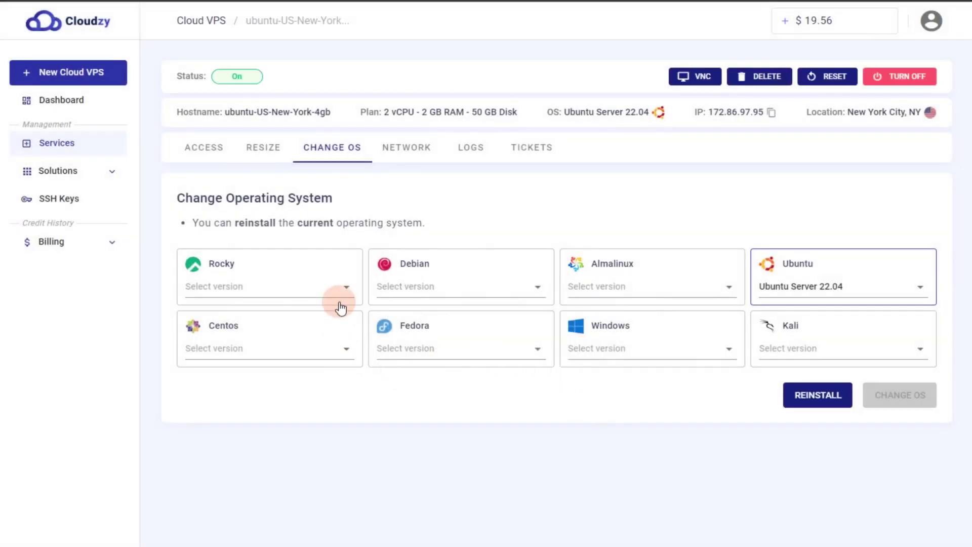
Step: Browse the Rocky, Debian and CentOS version lists and select CentOS 7
click(338, 300)
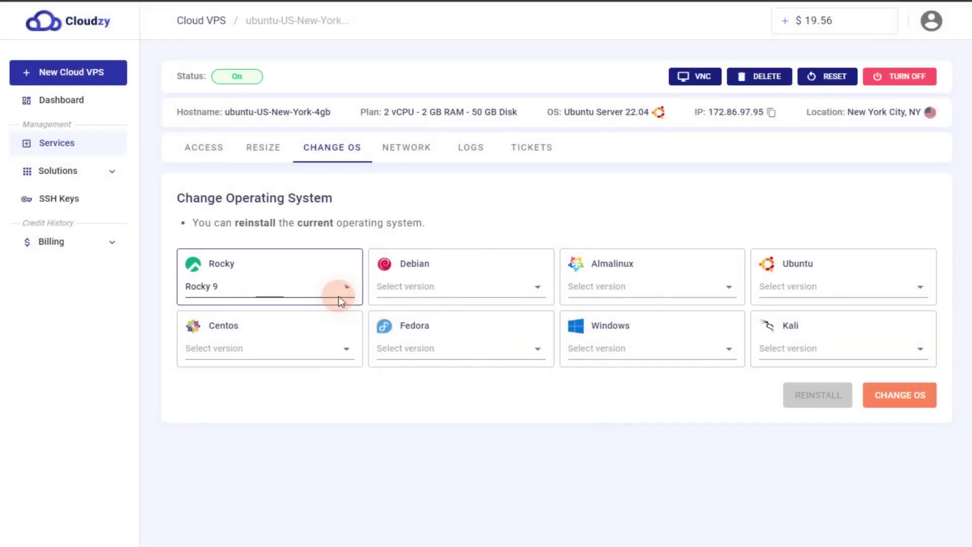
click(431, 296)
click(354, 352)
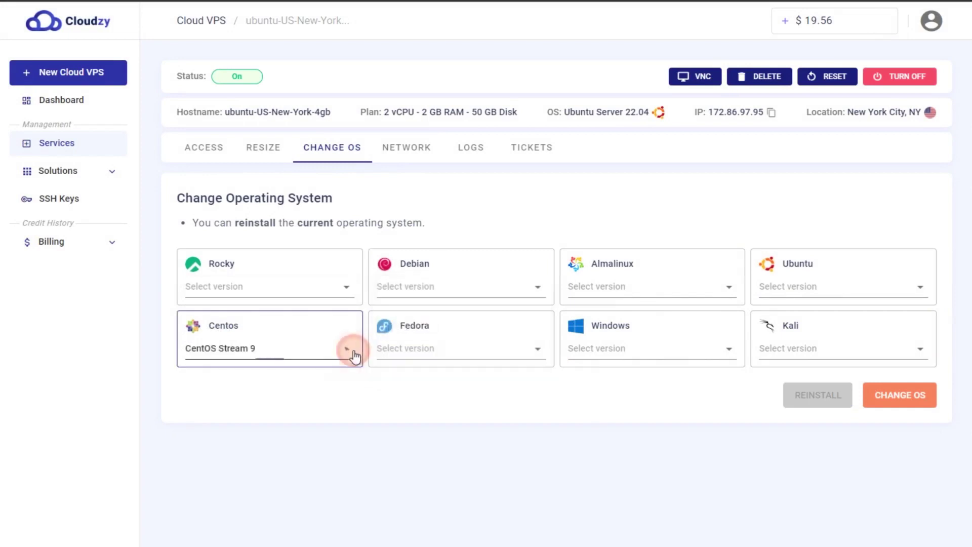
click(319, 368)
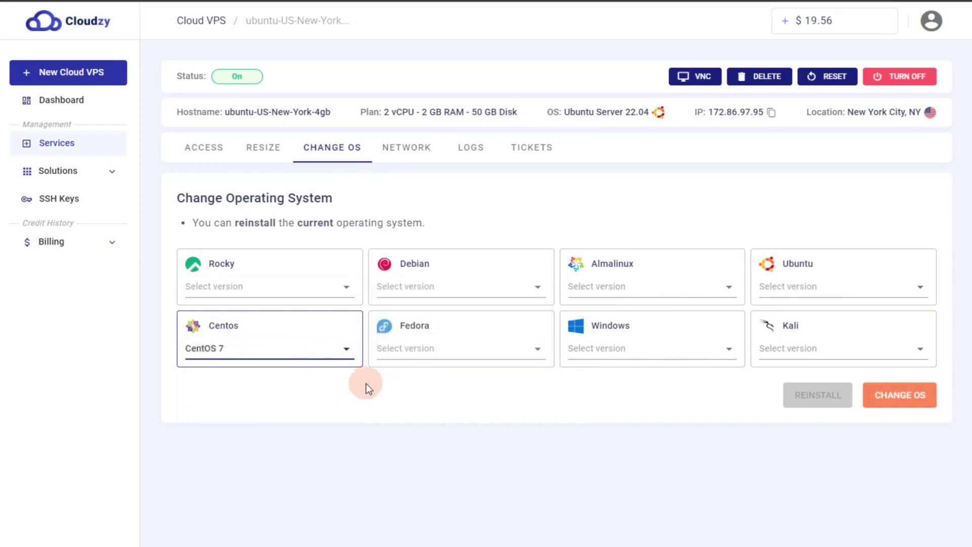
Step: Change the OS to CentOS 7, accepting data loss, and acknowledge the password reset
click(894, 402)
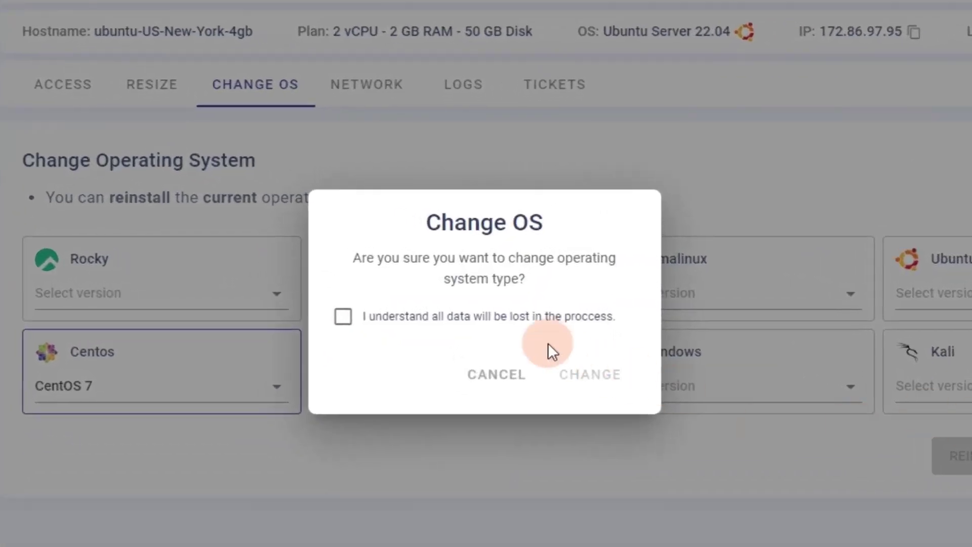
click(548, 328)
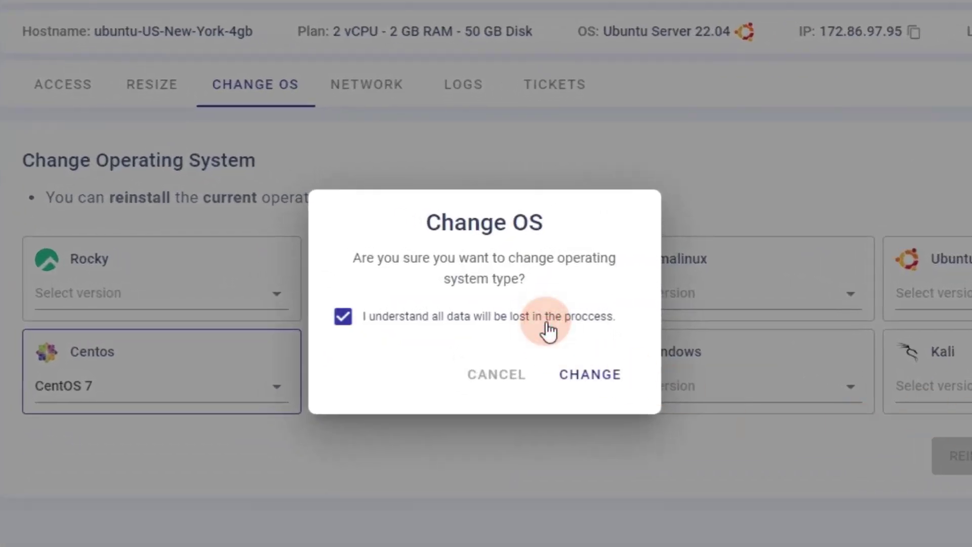
click(571, 390)
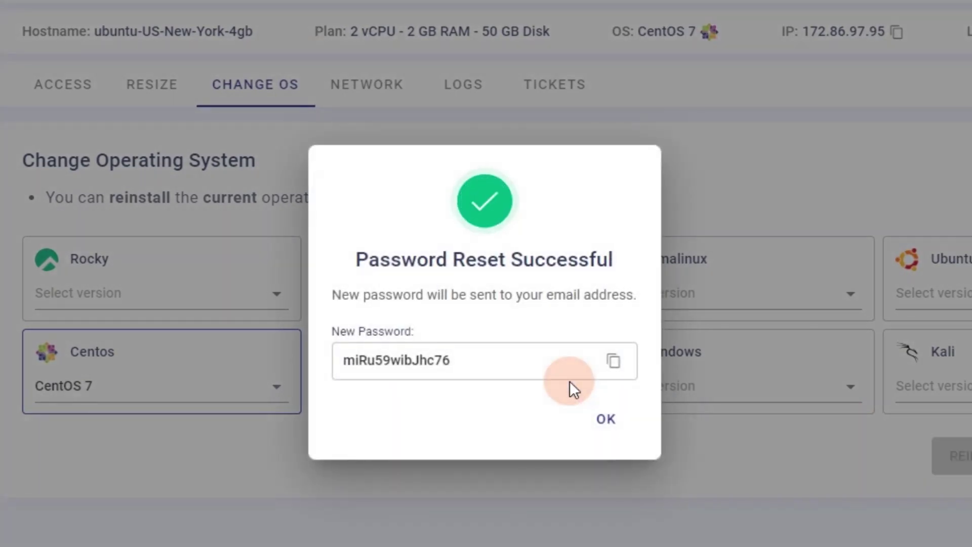
click(605, 427)
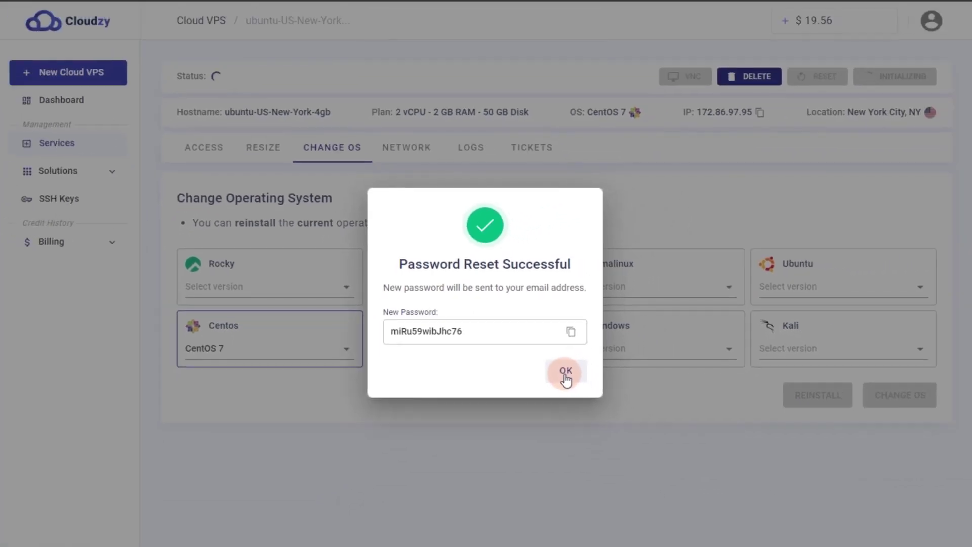
click(565, 372)
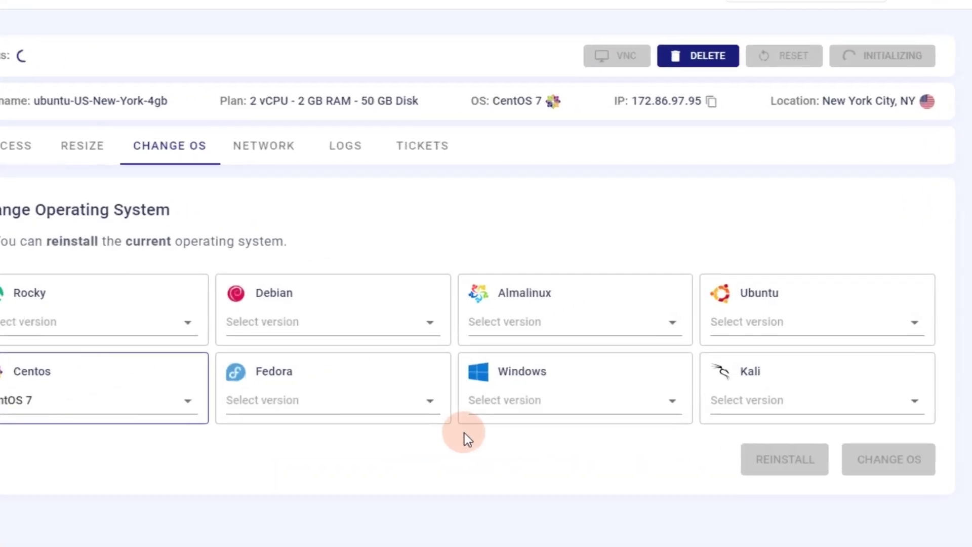